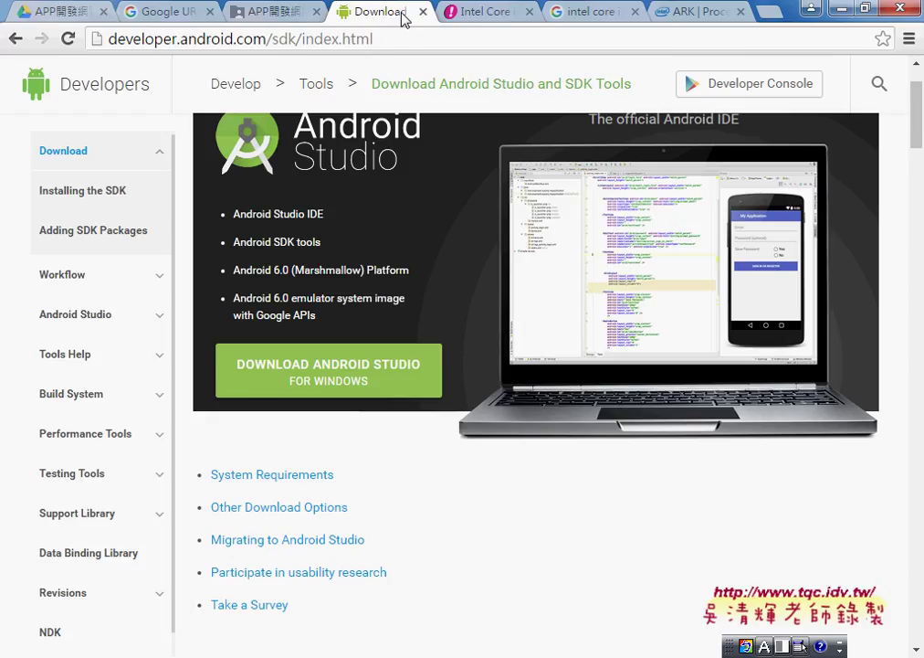
Step: List the shared Android Studio course folder's files in Google Drive, then bring up drive D: in Explorer
{"action": "left_click", "coordinate": [271, 13]}
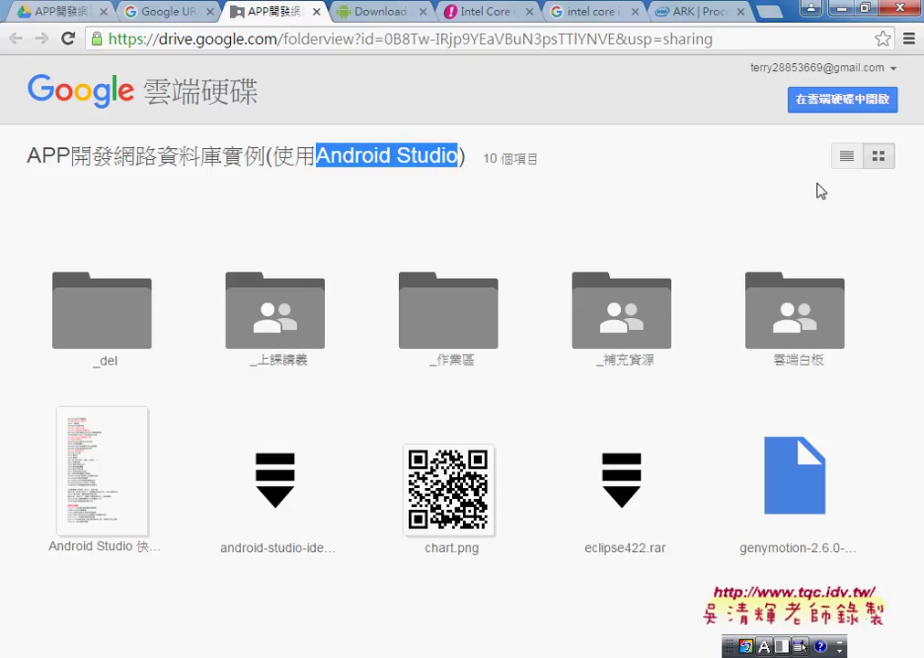
{"action": "left_click", "coordinate": [846, 158]}
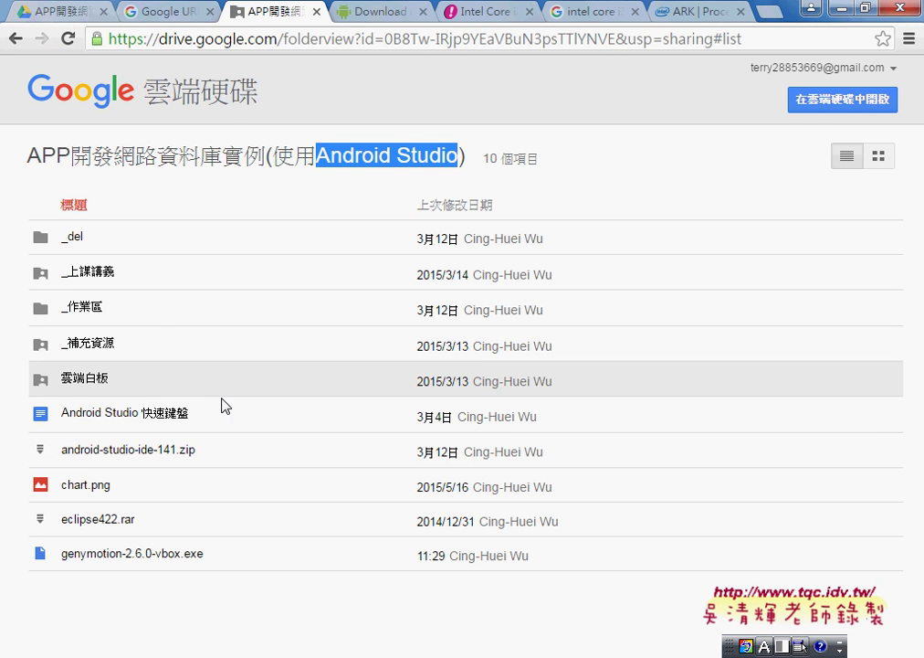
{"action": "key", "text": "alt+Tab"}
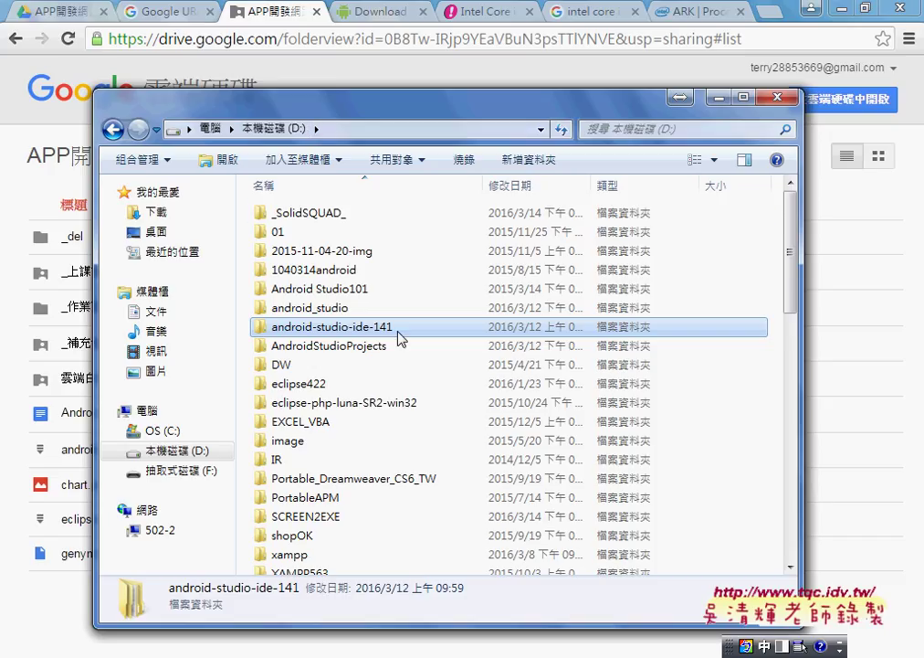
Step: Browse android-studio-ide-141, look inside its inner IDE folder, then go back and enter sdk
{"action": "double_click", "coordinate": [315, 327]}
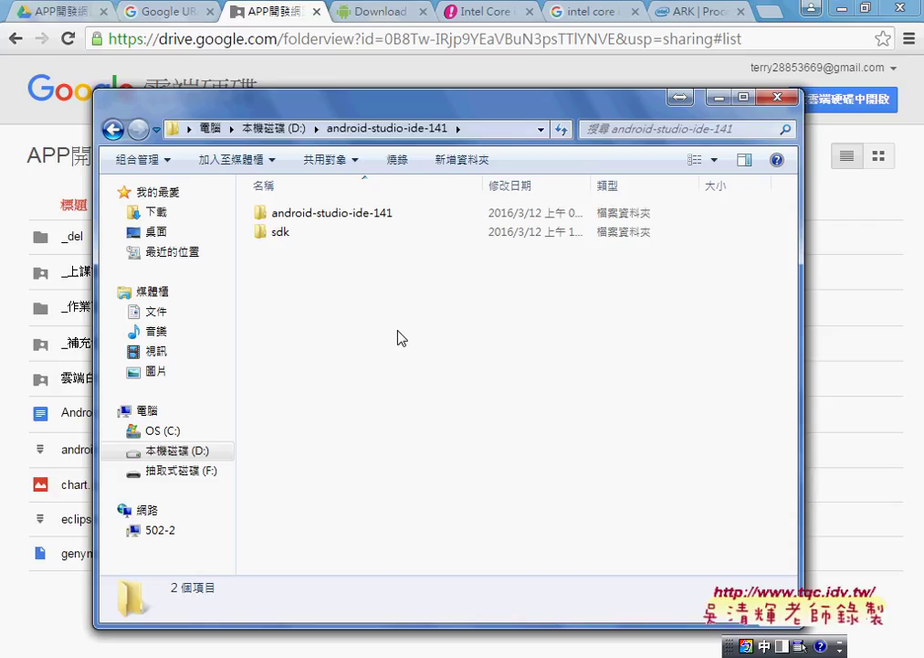
{"action": "left_click", "coordinate": [311, 236]}
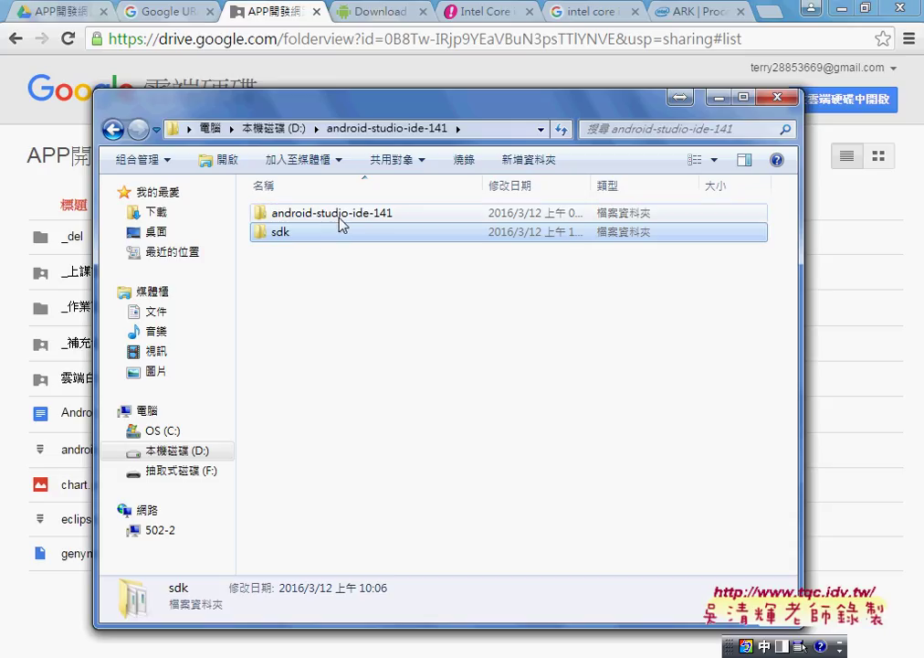
{"action": "double_click", "coordinate": [343, 216]}
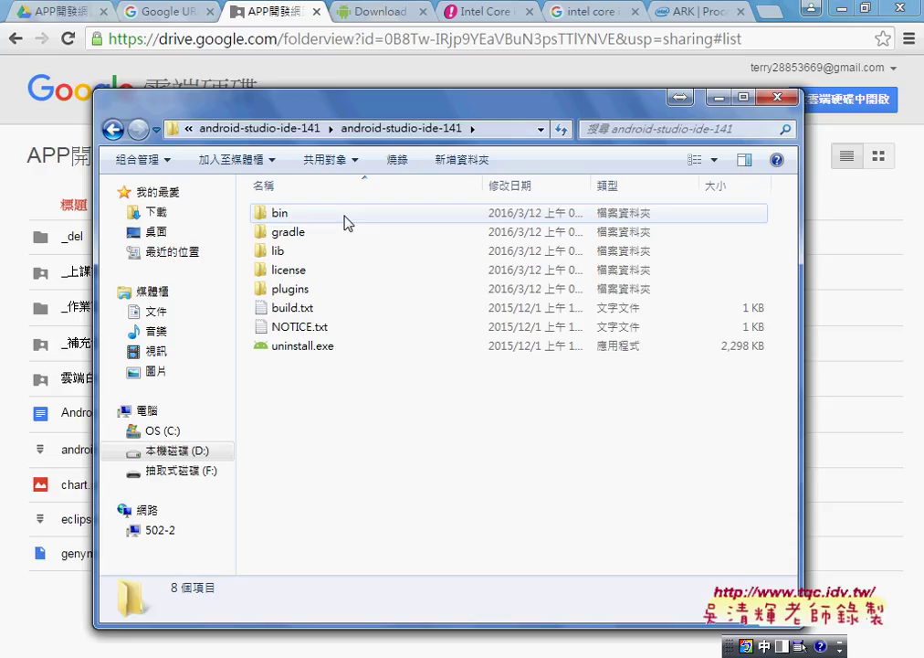
{"action": "left_click", "coordinate": [115, 129]}
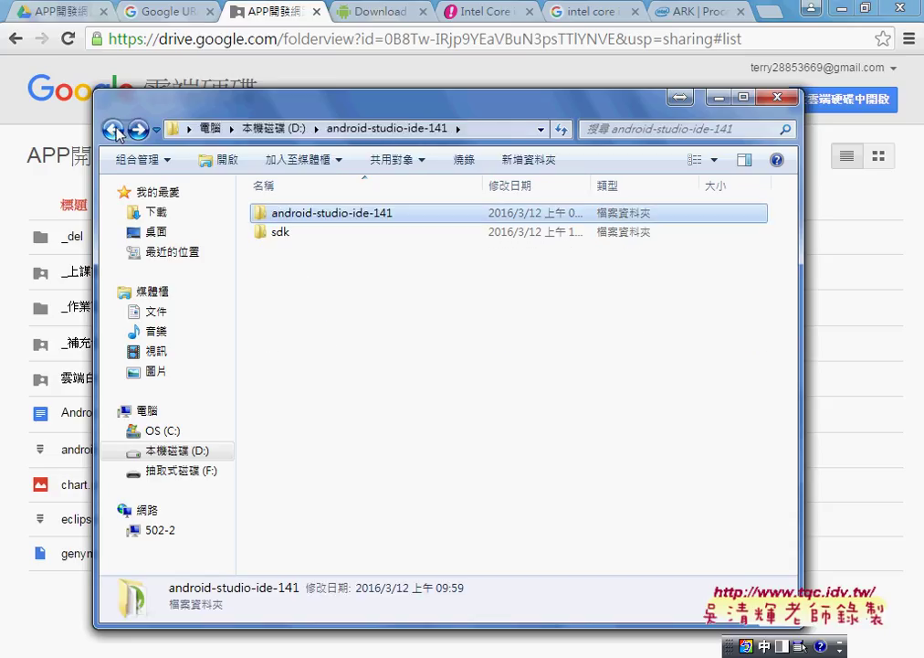
{"action": "double_click", "coordinate": [291, 237]}
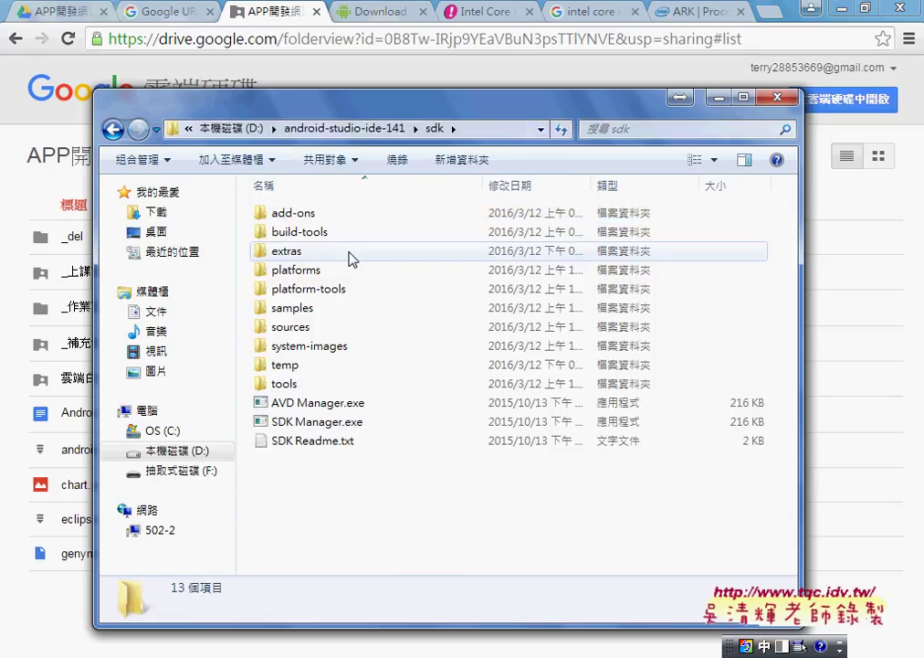
Step: Step back out of sdk, reopen it, then return to the android-studio-ide-141 top level
{"action": "left_click", "coordinate": [112, 129]}
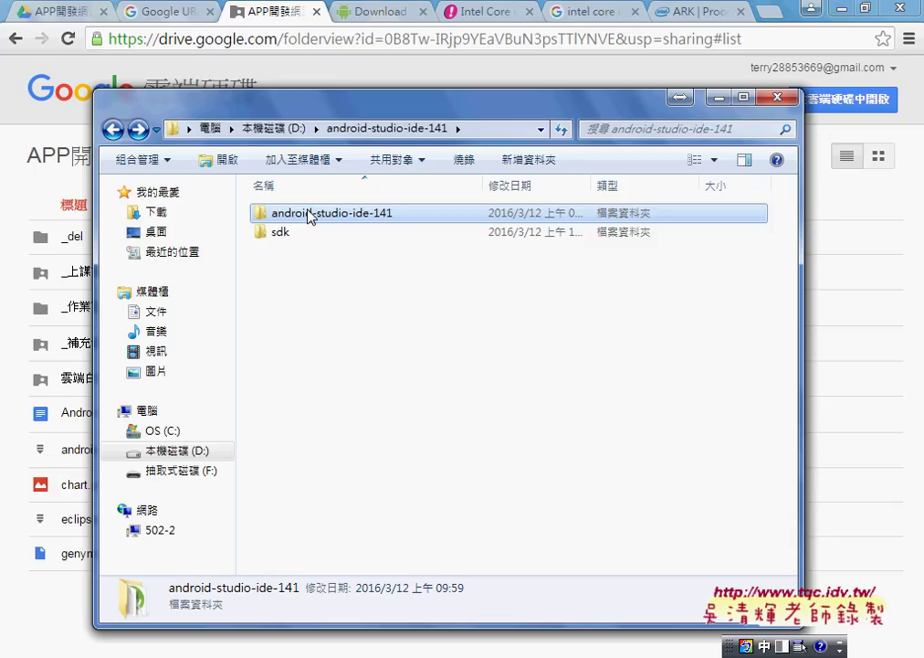
{"action": "double_click", "coordinate": [299, 234]}
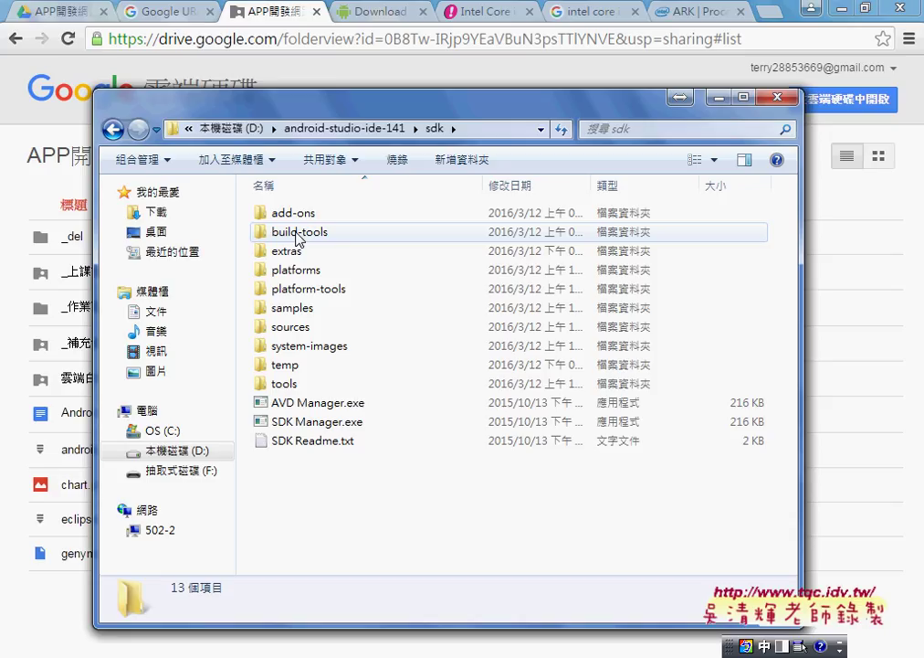
{"action": "left_click", "coordinate": [111, 129]}
Step: Open the sdk folder's 內容 (Properties) dialog to calculate its total size and file count
{"action": "right_click", "coordinate": [310, 236]}
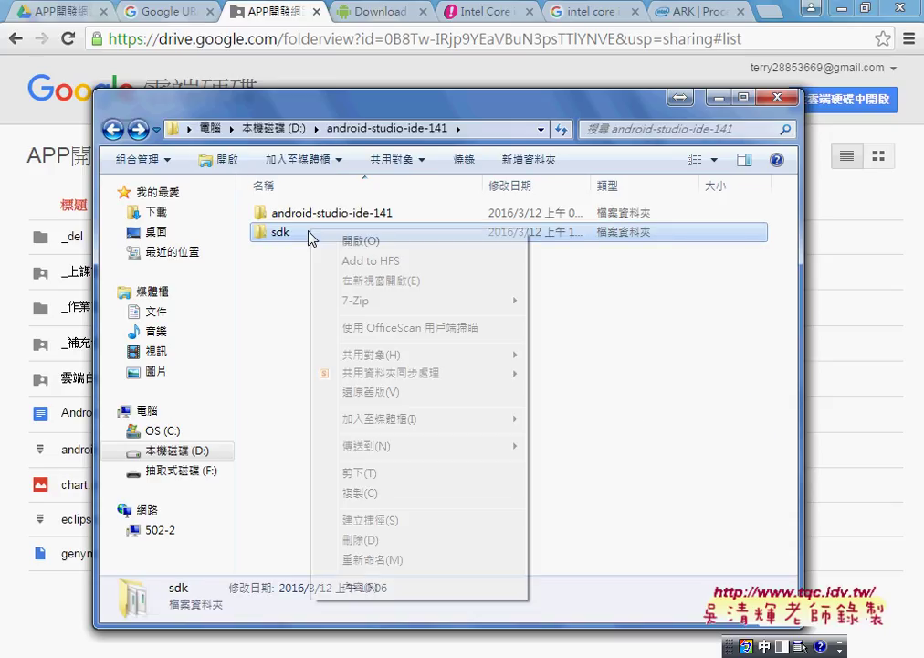
{"action": "left_click", "coordinate": [365, 579]}
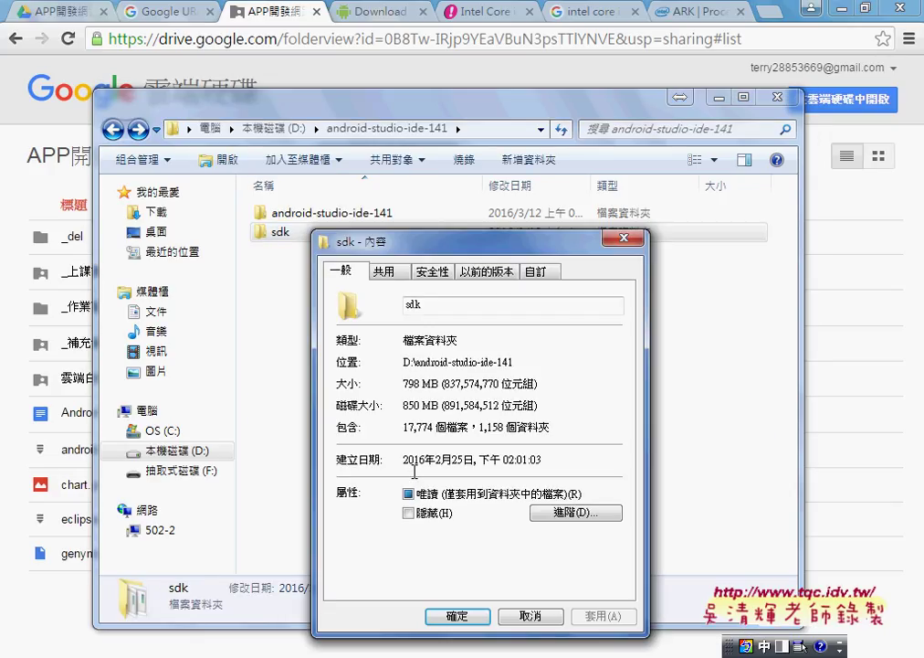